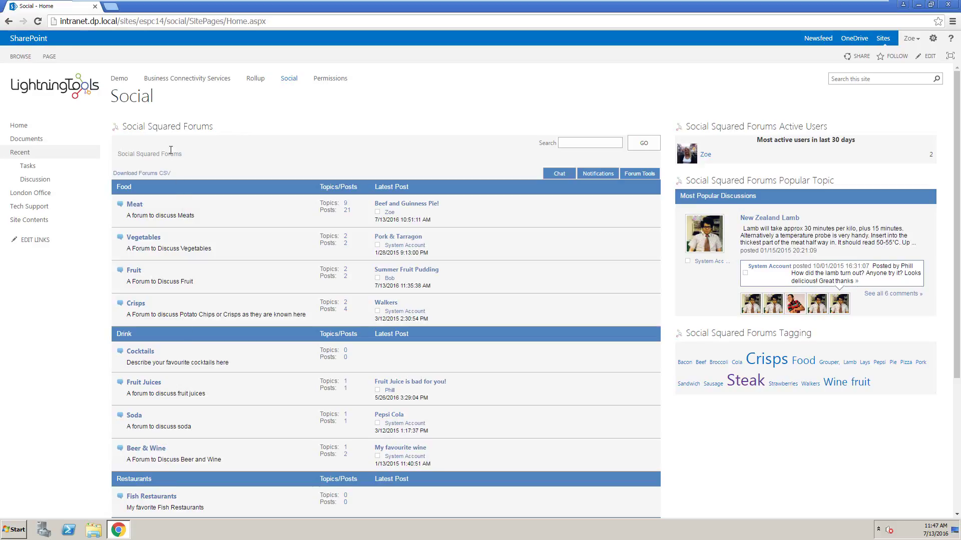
Edit the forum web part to uncheck Restaurants and Desserts, leaving only Food and Drink forum groups.
{"action": "left_click", "coordinate": [49, 56]}
{"action": "left_click", "coordinate": [13, 80]}
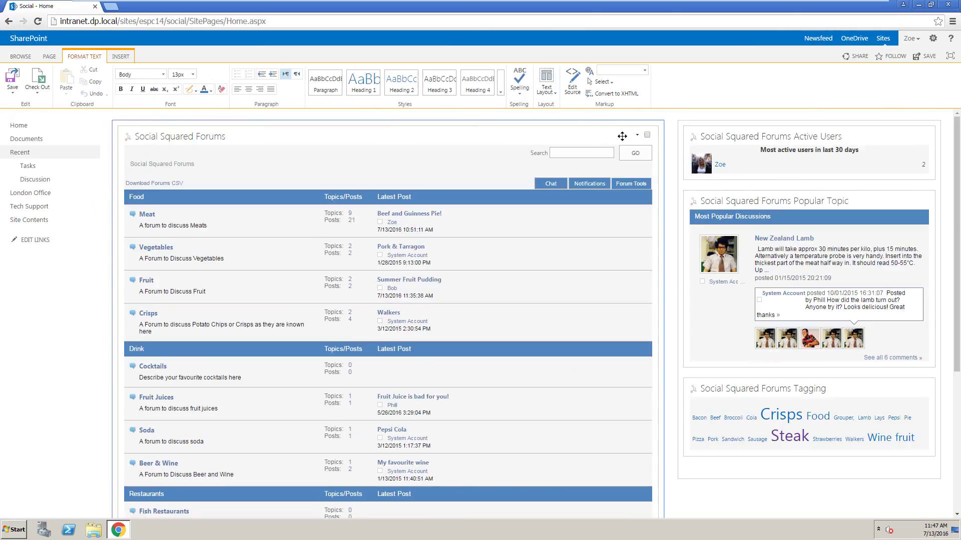
{"action": "left_click", "coordinate": [637, 137]}
{"action": "left_click", "coordinate": [615, 183]}
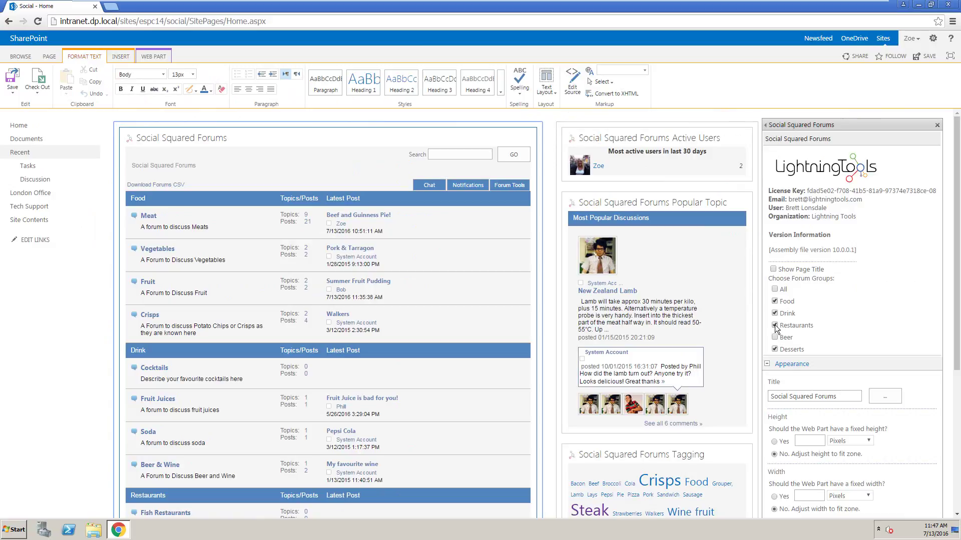
{"action": "left_click", "coordinate": [774, 326]}
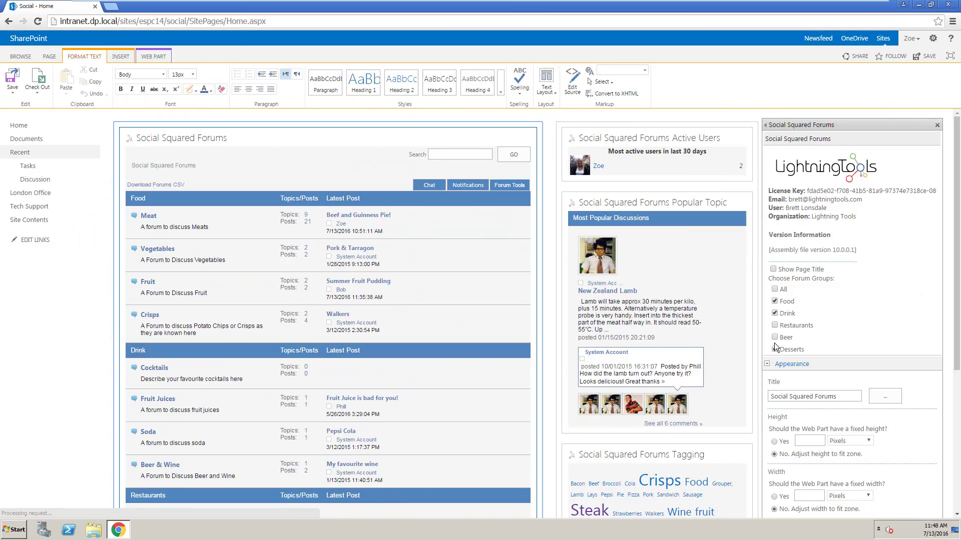
{"action": "left_click", "coordinate": [775, 348]}
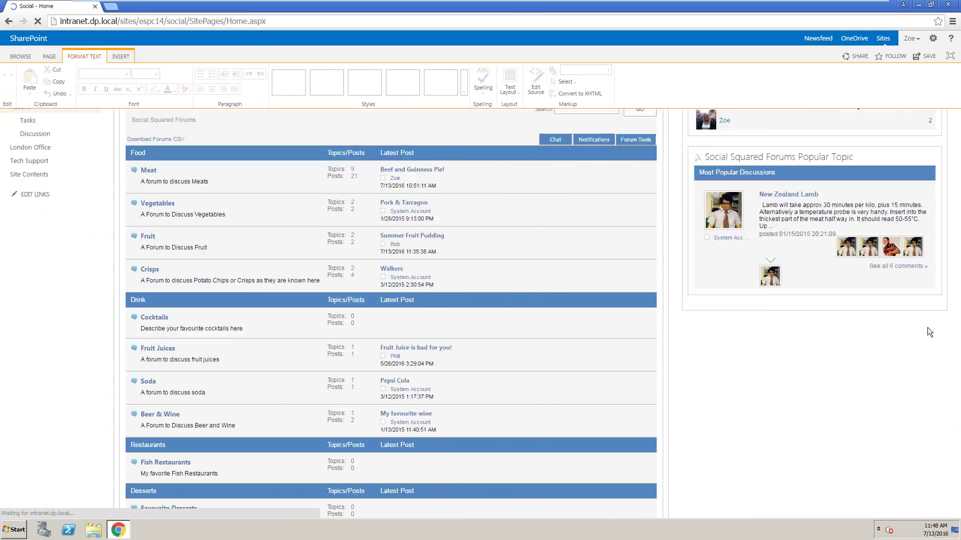
{"action": "left_click_drag", "start_coordinate": [956, 315], "coordinate": [959, 475]}
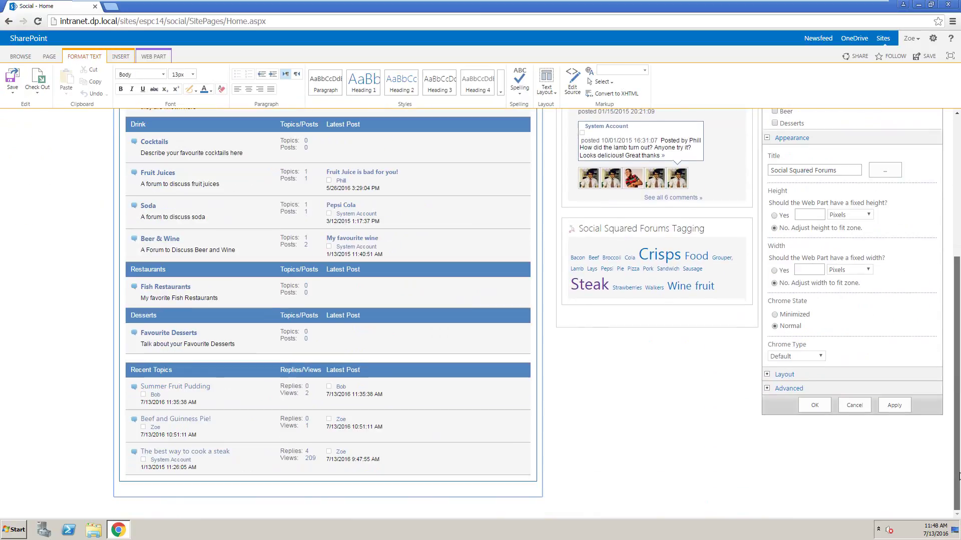
{"action": "left_click", "coordinate": [896, 408]}
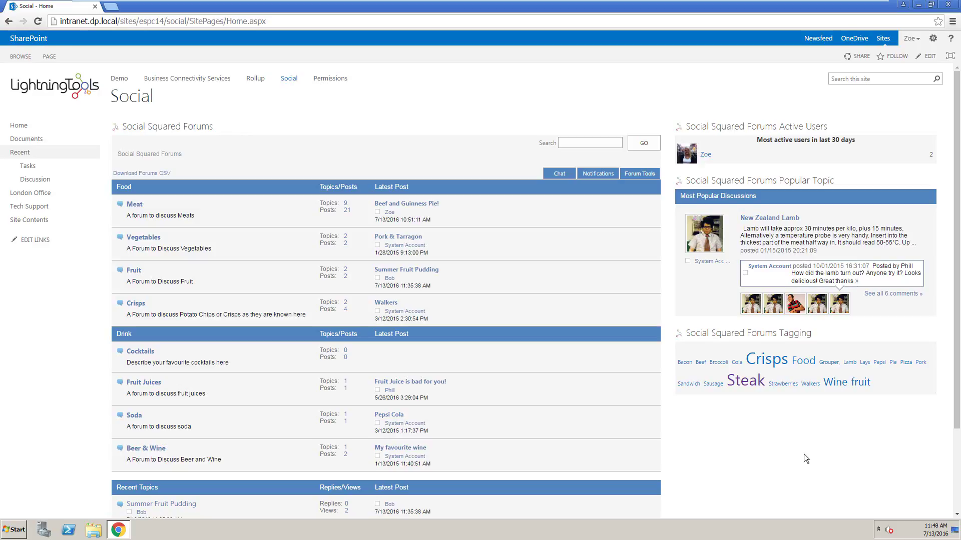
Go through Site settings to the Social Squared Forum Groups administration page.
{"action": "left_click", "coordinate": [933, 39]}
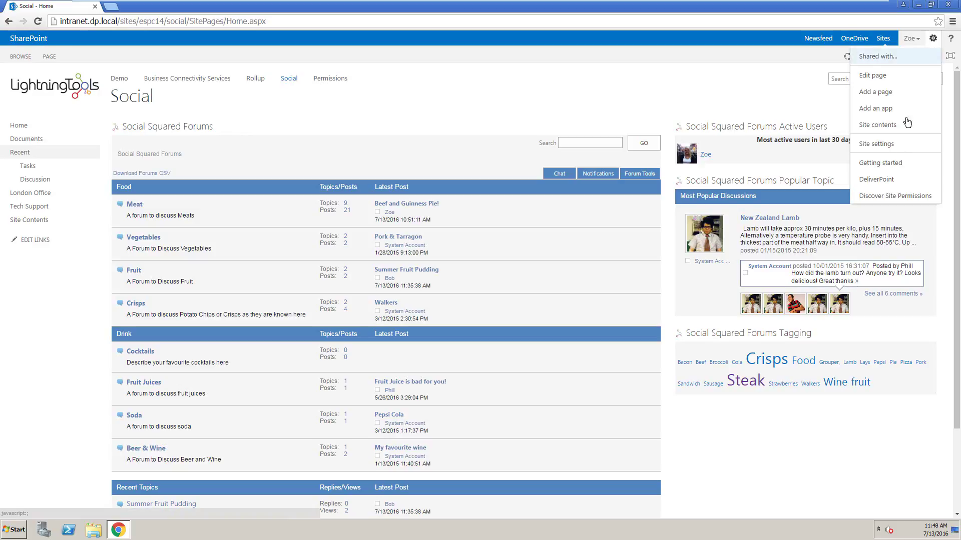
{"action": "left_click", "coordinate": [893, 149]}
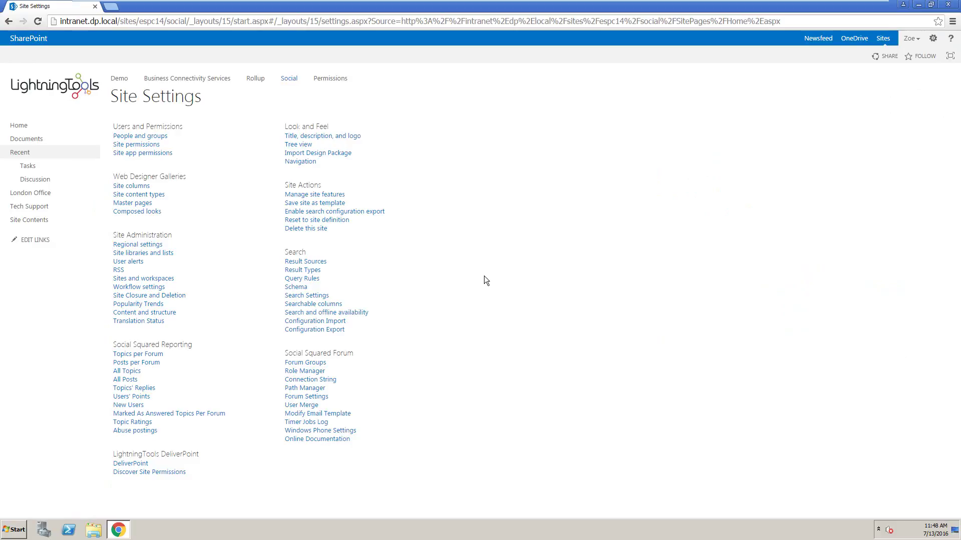
{"action": "left_click", "coordinate": [316, 363]}
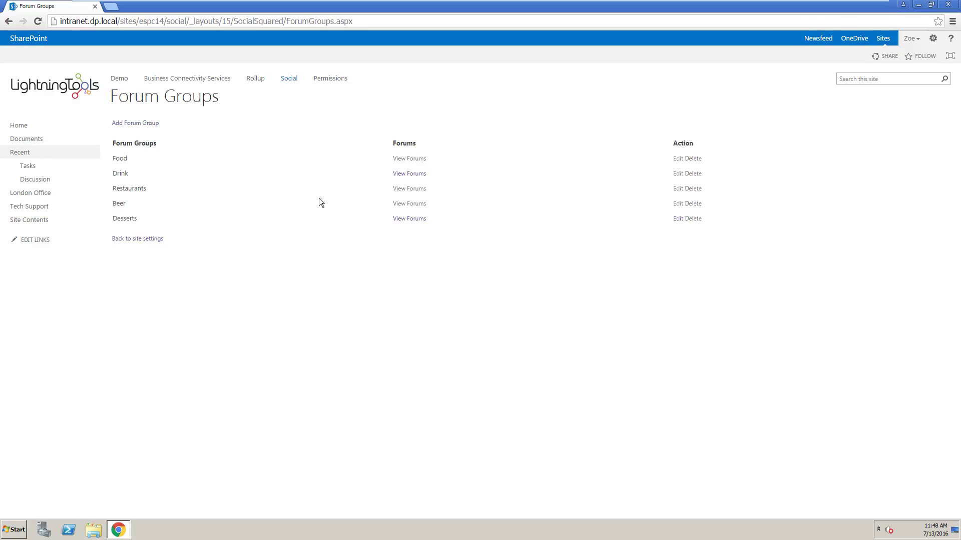
Edit the Beer forum group and save a resolved user under No Permission.
{"action": "left_click", "coordinate": [680, 204]}
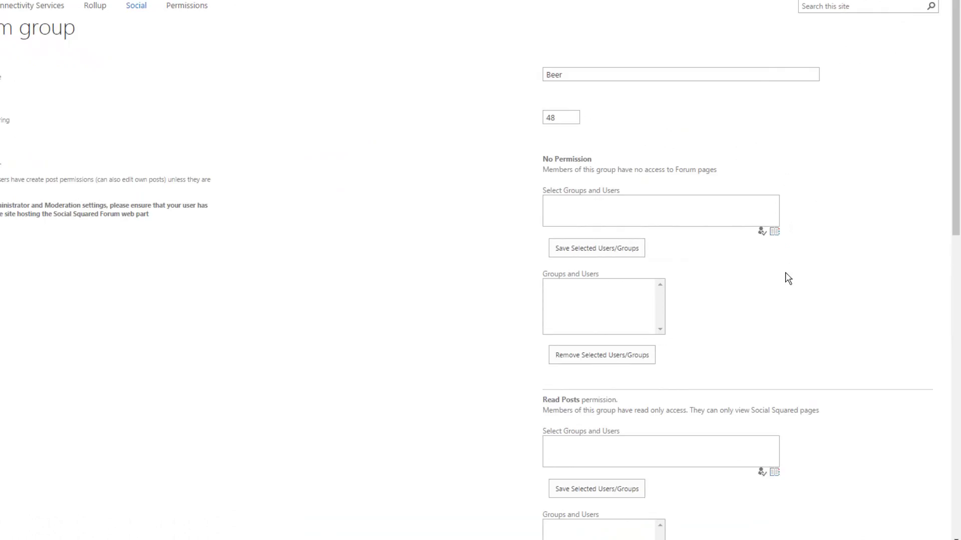
{"action": "left_click", "coordinate": [683, 222]}
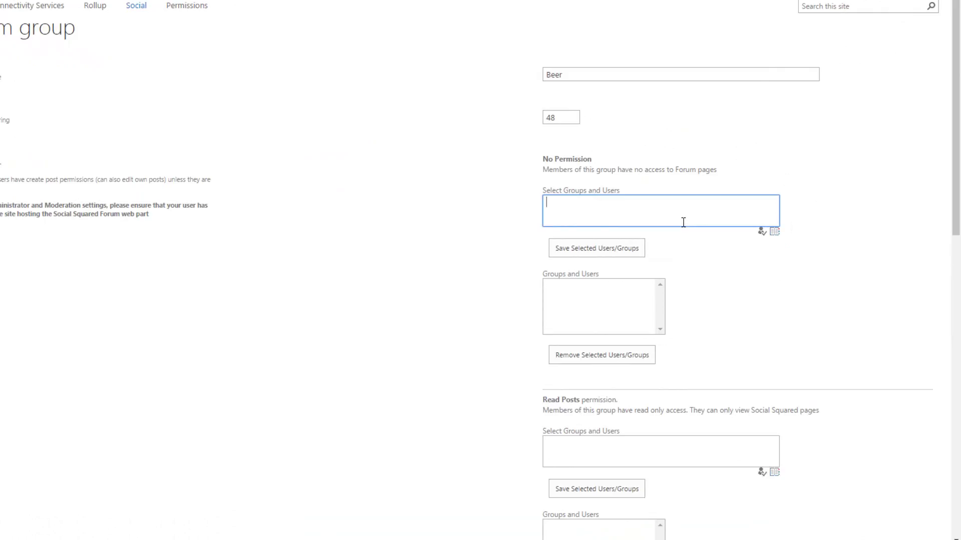
{"action": "key", "text": "ctrl+k"}
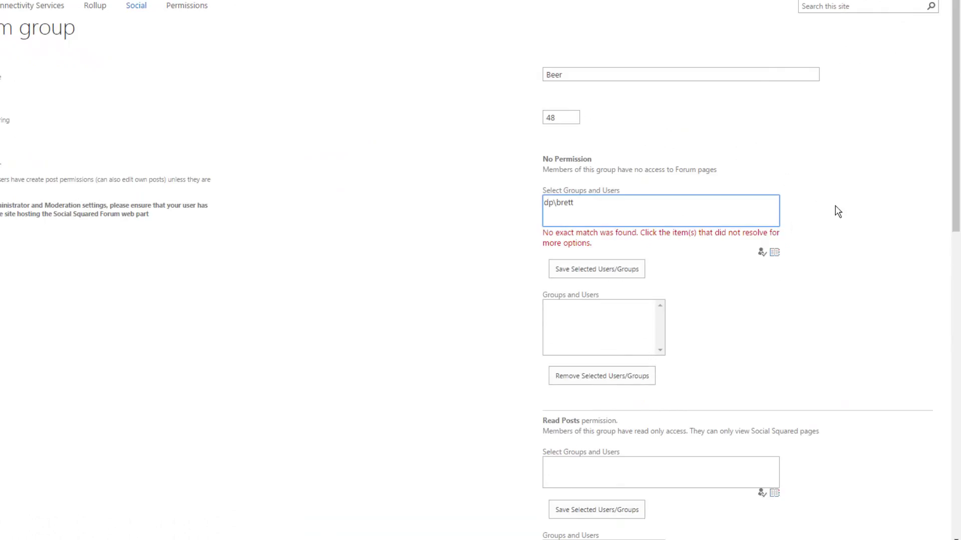
{"action": "left_click", "coordinate": [761, 252]}
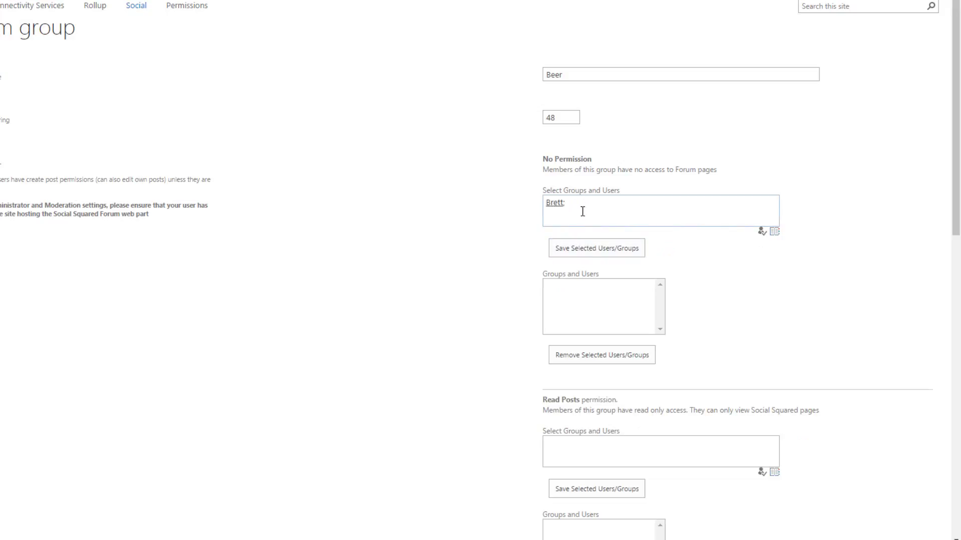
{"action": "left_click", "coordinate": [589, 260]}
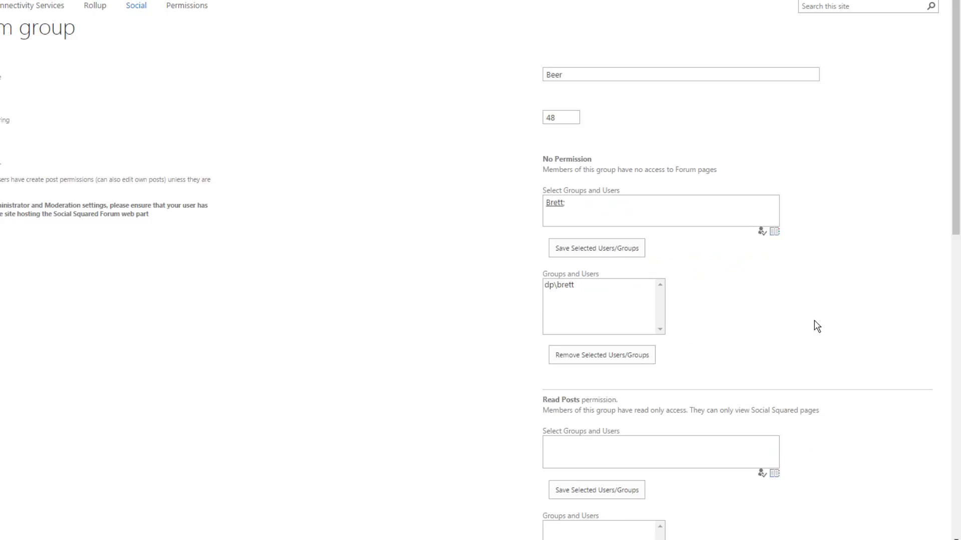
Add and resolve dp\developers under Read Posts, then save it for the Beer forum.
{"action": "scroll", "coordinate": [817, 326], "scroll_direction": "down", "scroll_amount": 1}
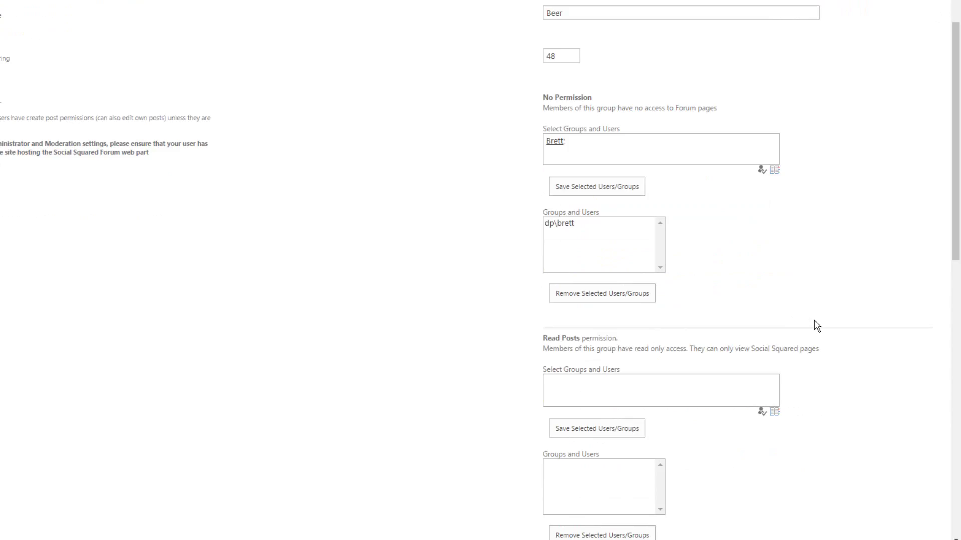
{"action": "scroll", "coordinate": [816, 325], "scroll_direction": "down", "scroll_amount": 1}
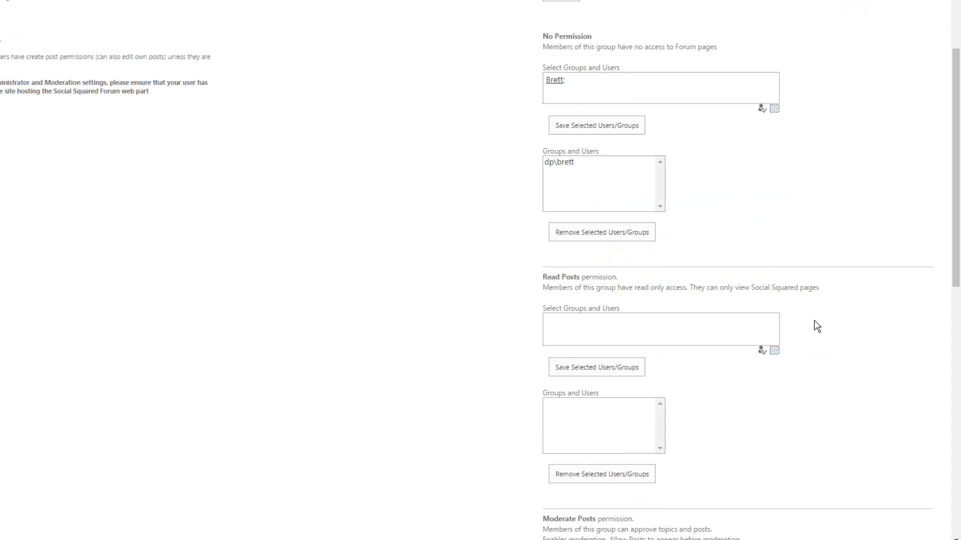
{"action": "scroll", "coordinate": [816, 326], "scroll_direction": "down", "scroll_amount": 1}
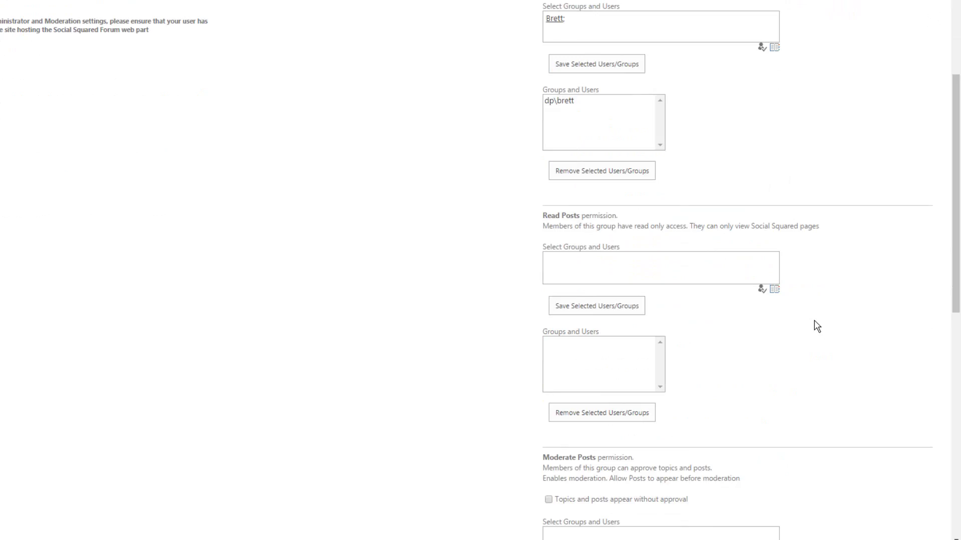
{"action": "left_click", "coordinate": [635, 268]}
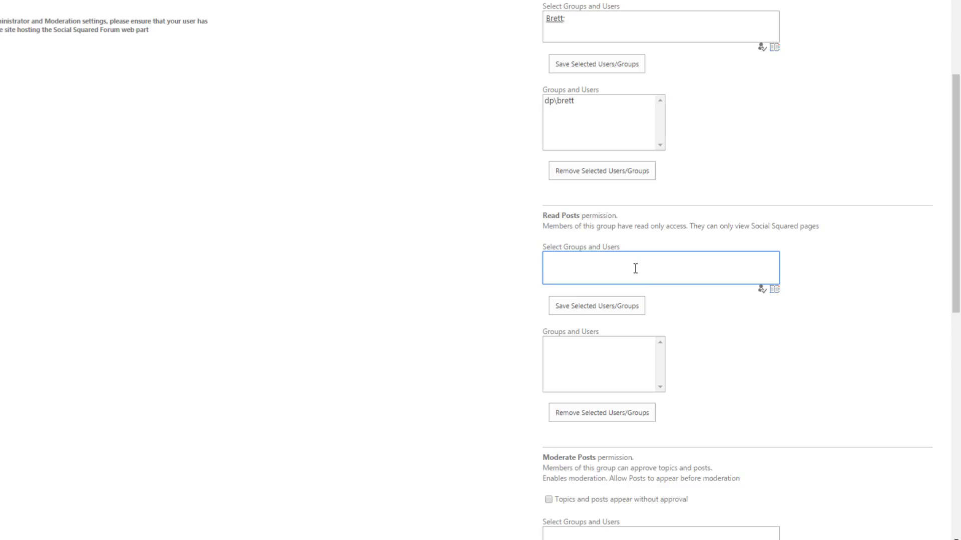
{"action": "type", "text": "dp\\"}
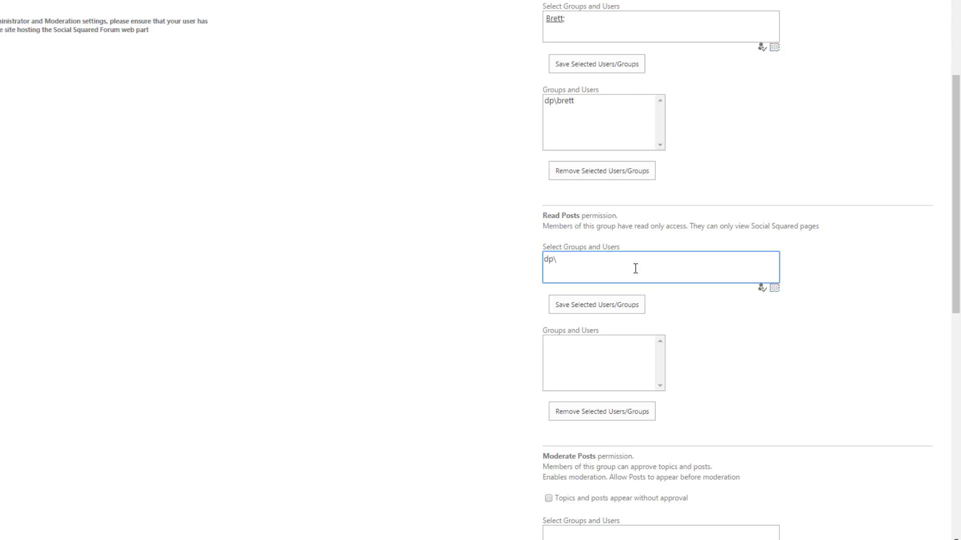
{"action": "type", "text": "te"}
{"action": "type", "text": "evelopers"}
{"action": "left_click", "coordinate": [762, 289]}
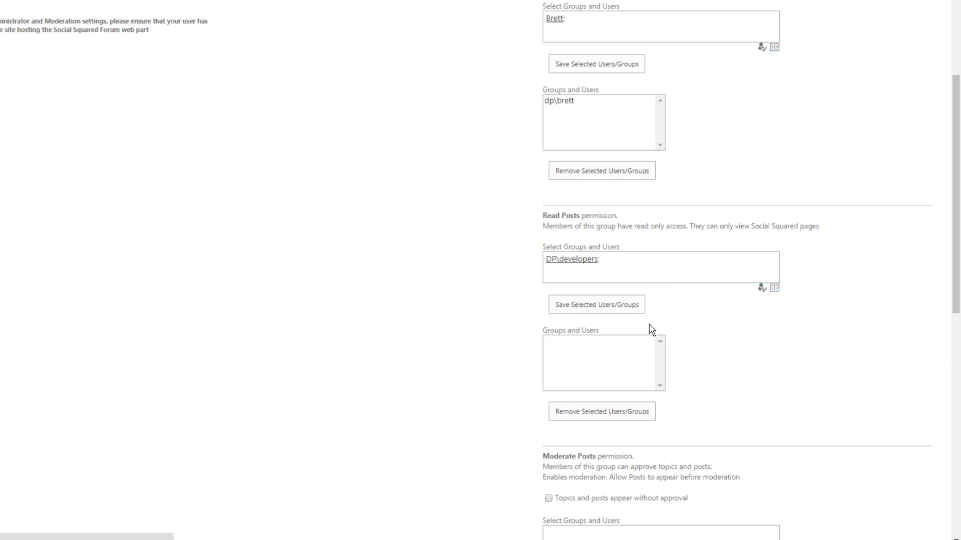
{"action": "left_click", "coordinate": [611, 312]}
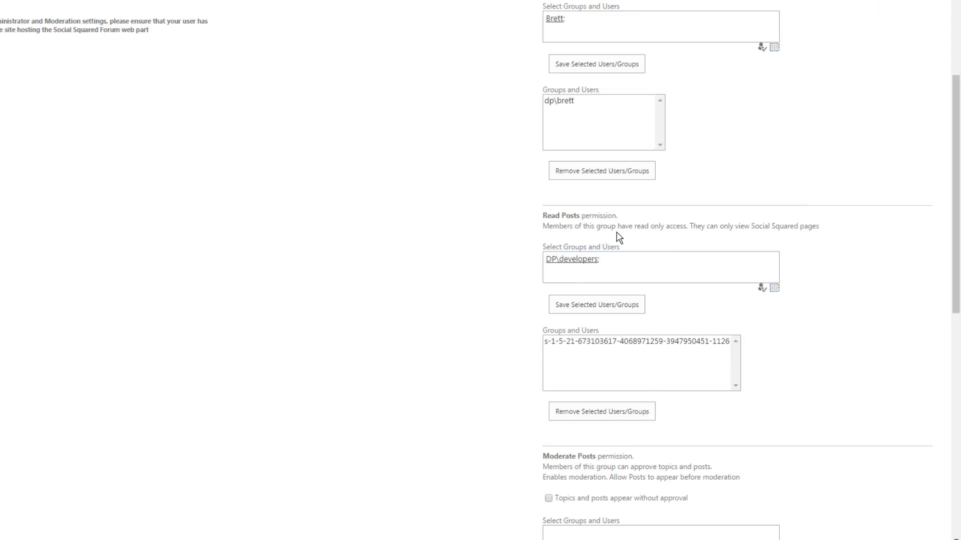
Enter a domain user under Moderate Posts and save them as a Beer forum moderator.
{"action": "scroll", "coordinate": [806, 362], "scroll_direction": "down", "scroll_amount": 8}
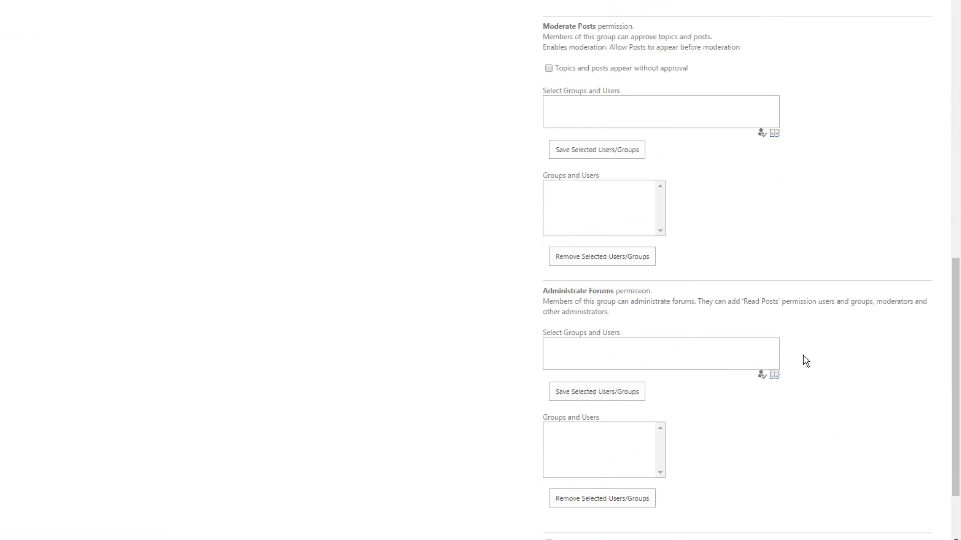
{"action": "scroll", "coordinate": [806, 361], "scroll_direction": "down", "scroll_amount": 2}
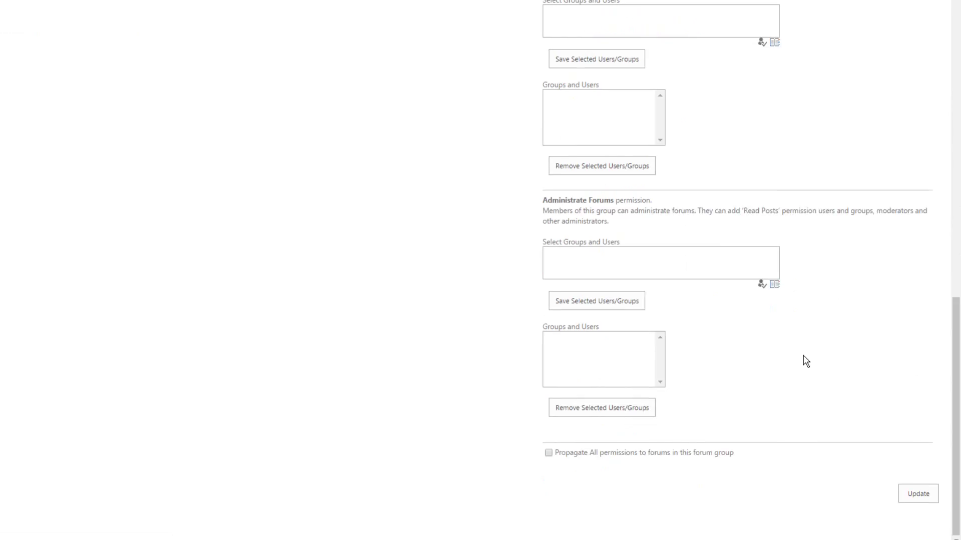
{"action": "left_click", "coordinate": [656, 265]}
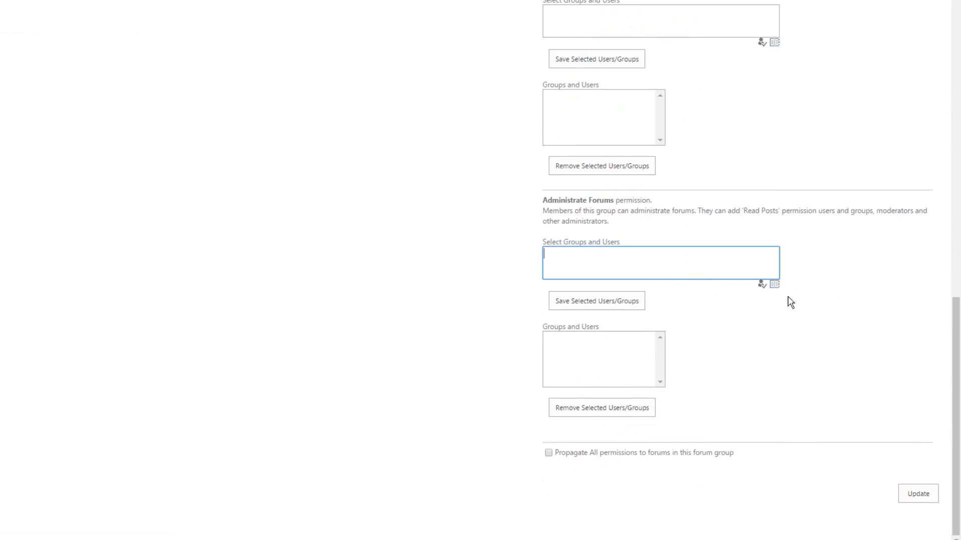
{"action": "scroll", "coordinate": [845, 314], "scroll_direction": "up", "scroll_amount": 3}
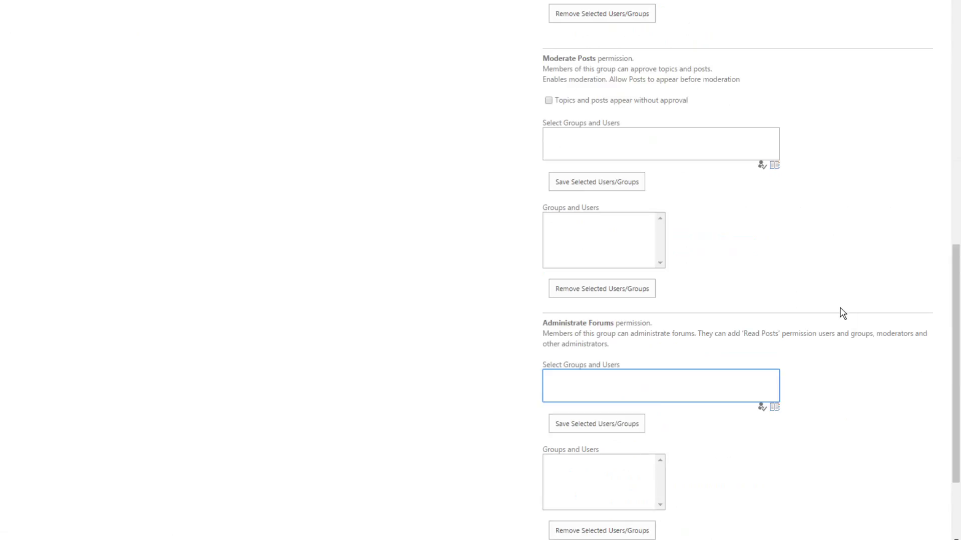
{"action": "left_click", "coordinate": [610, 138]}
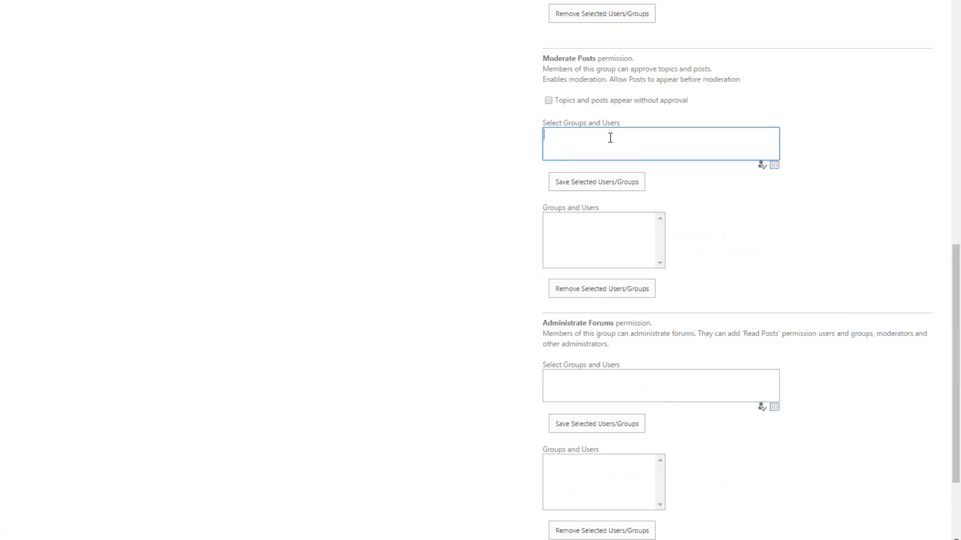
{"action": "type", "text": "dp\\zoe"}
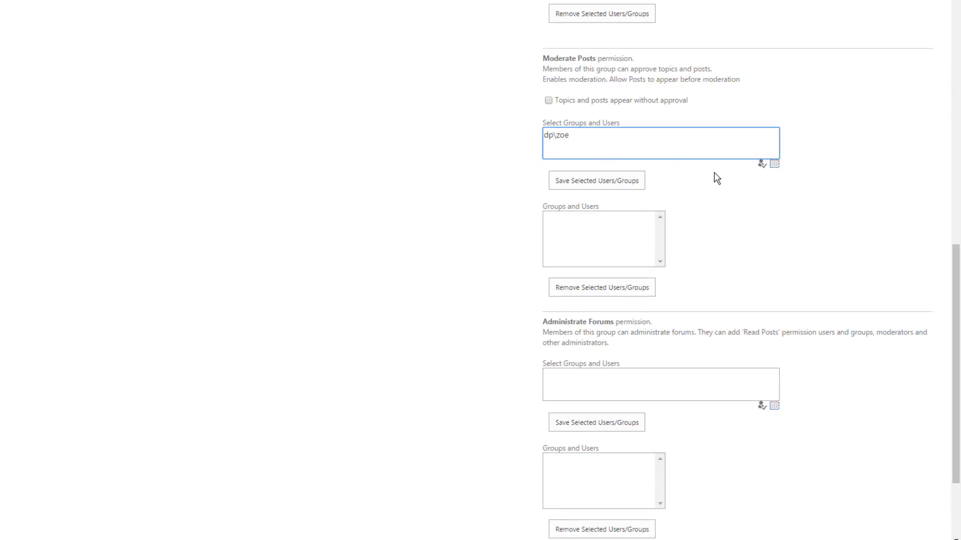
{"action": "left_click", "coordinate": [632, 179]}
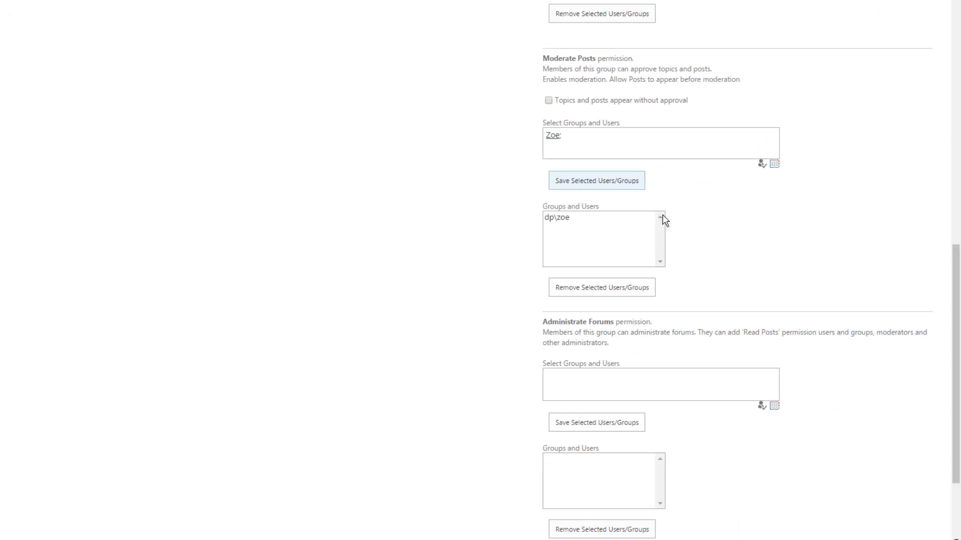